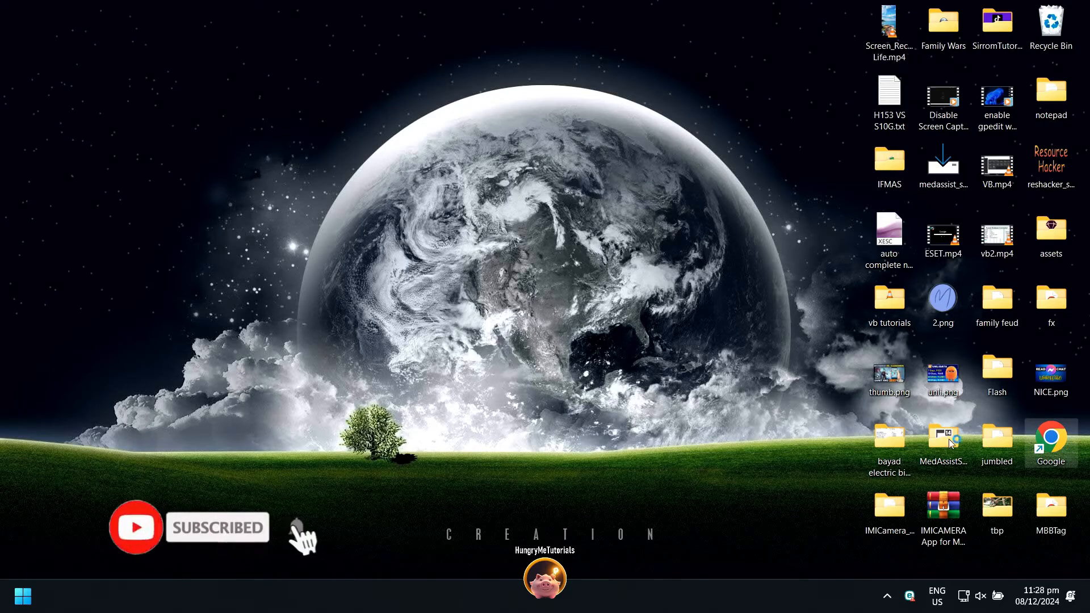
# Launch Google Chrome from its desktop shortcut
pyautogui.doubleClick(1061, 451)
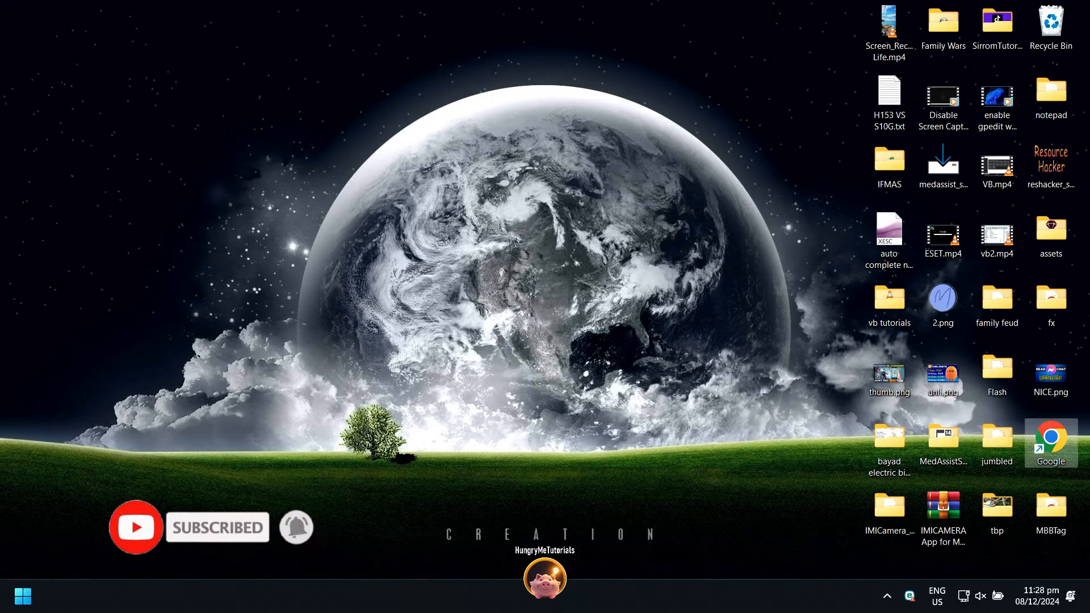
pyautogui.write('x')
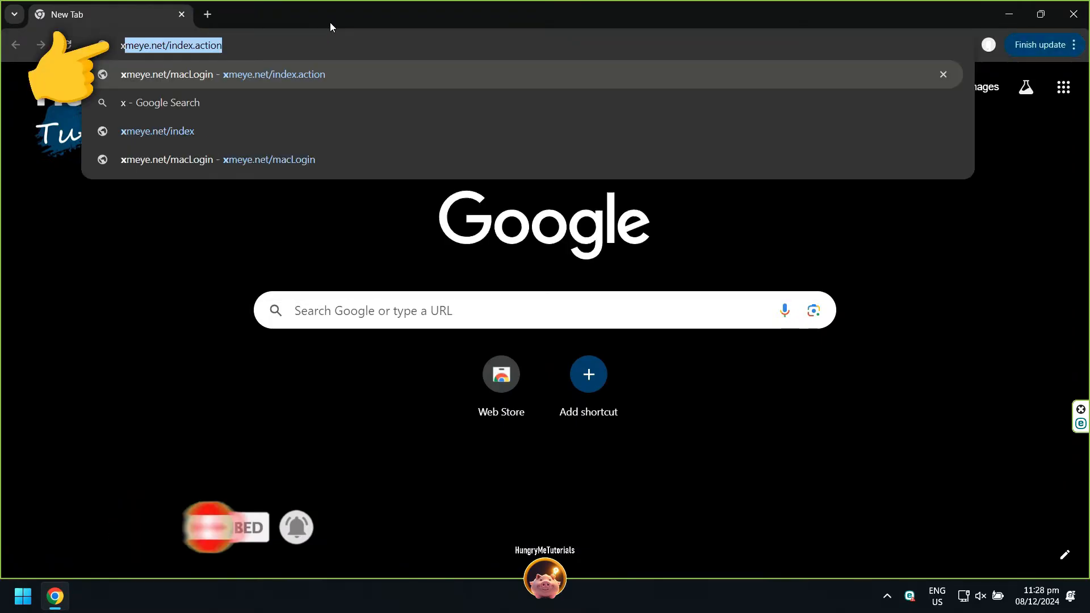
pyautogui.write('meye ')
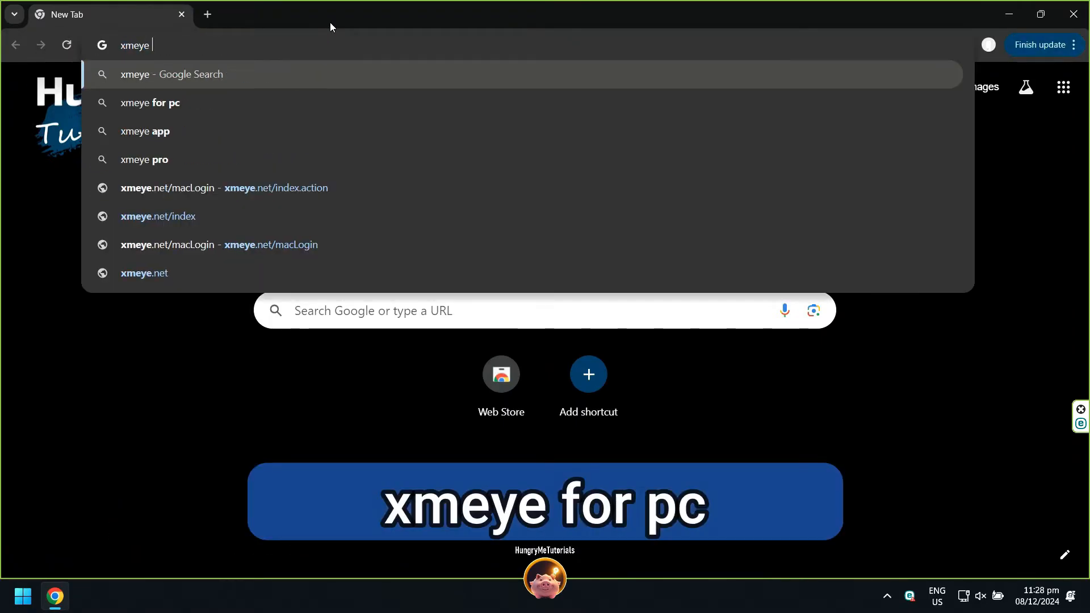
pyautogui.write('for pc')
# Find the XMEye for pc page and download the Windows VMS installer from MEGA
pyautogui.press('Return')
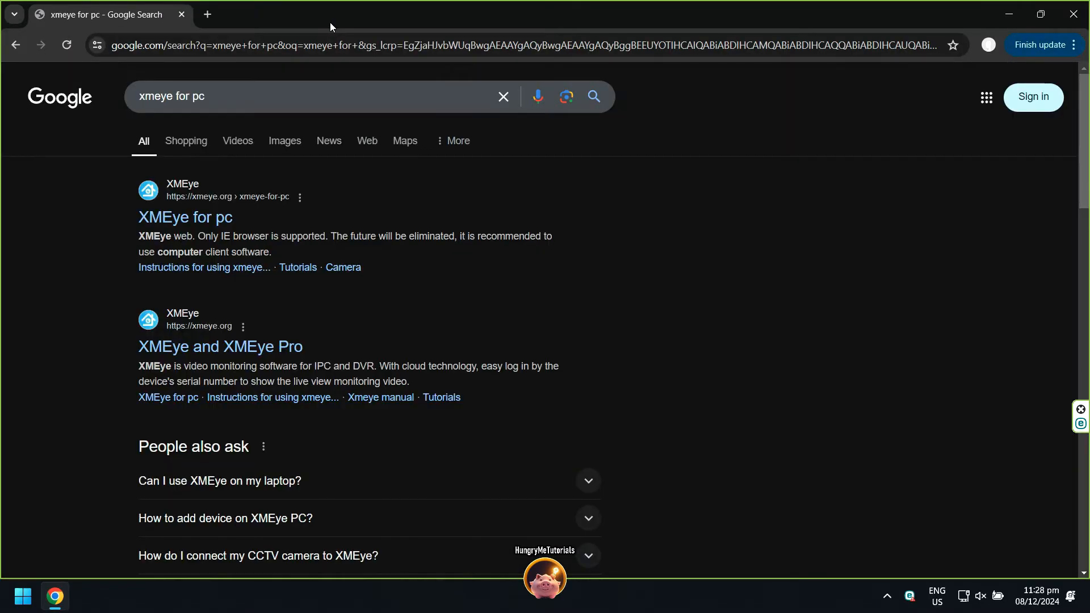
pyautogui.click(186, 218)
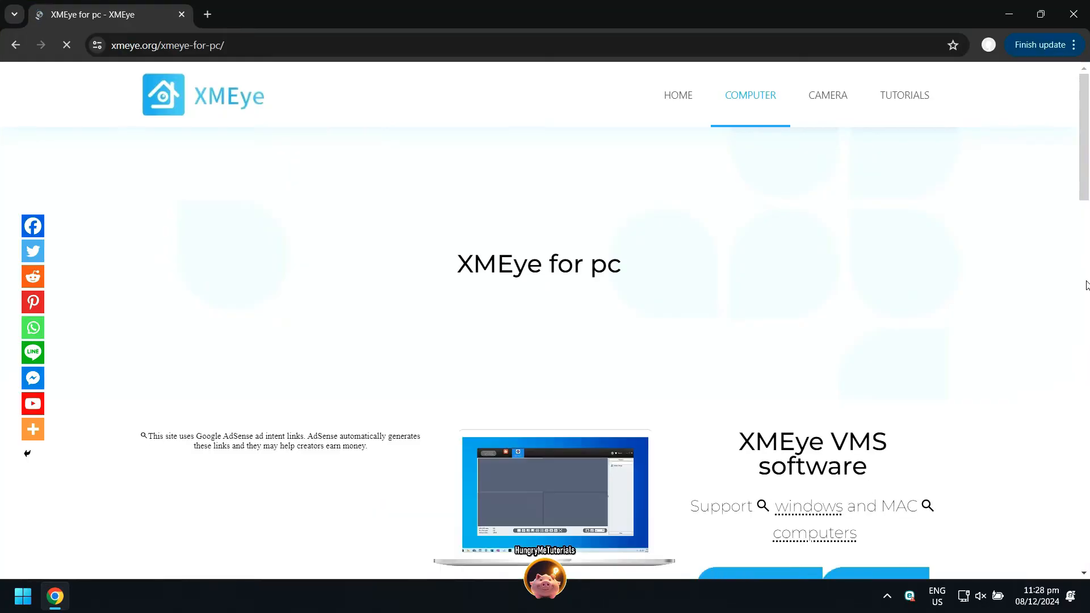
pyautogui.moveTo(1085, 136); pyautogui.dragTo(1086, 203)
pyautogui.scroll(-1, 852, 341)
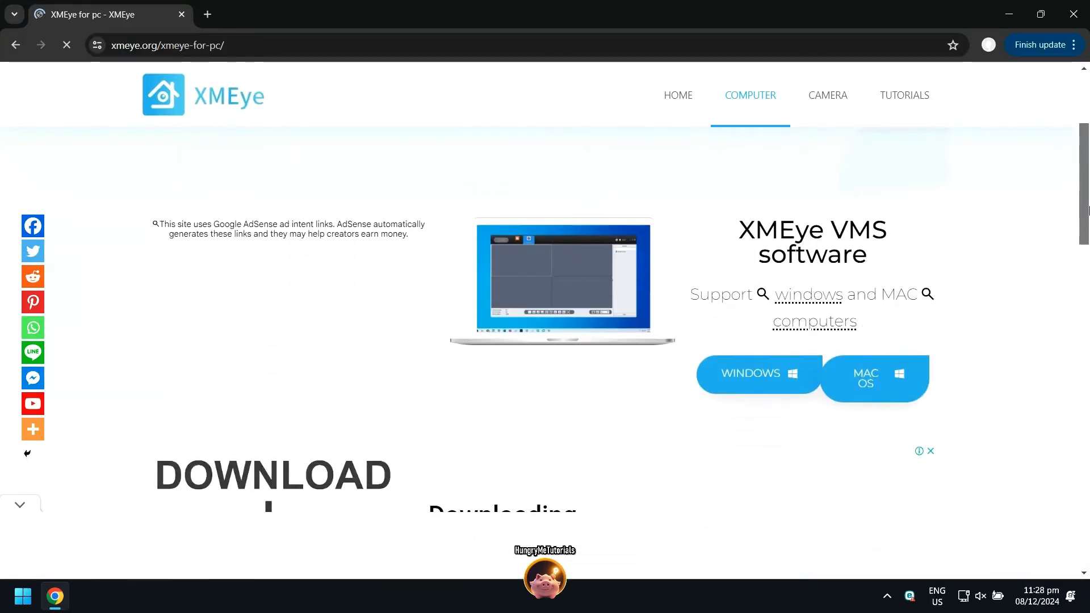
pyautogui.click(750, 373)
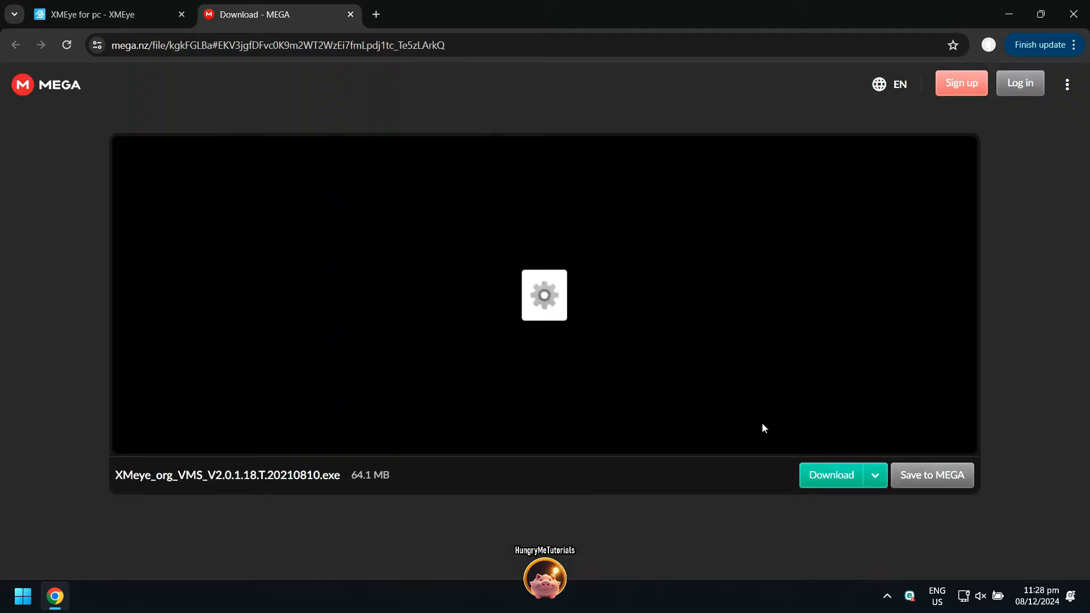
pyautogui.click(834, 477)
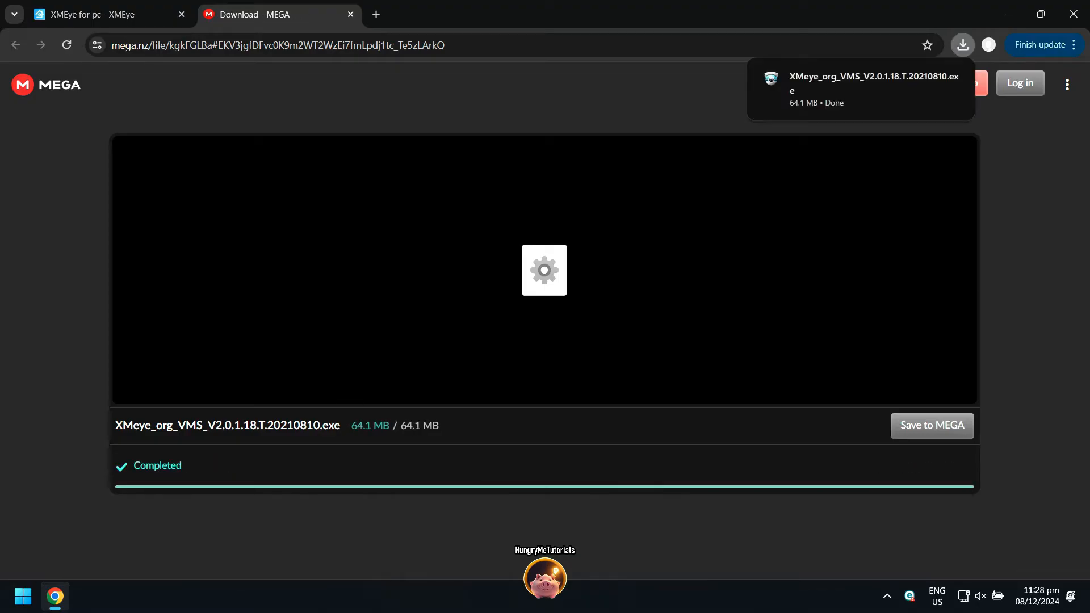
# Locate the downloaded VMS installer in Downloads and run it as administrator
pyautogui.hotkey('ctrl', 'j')
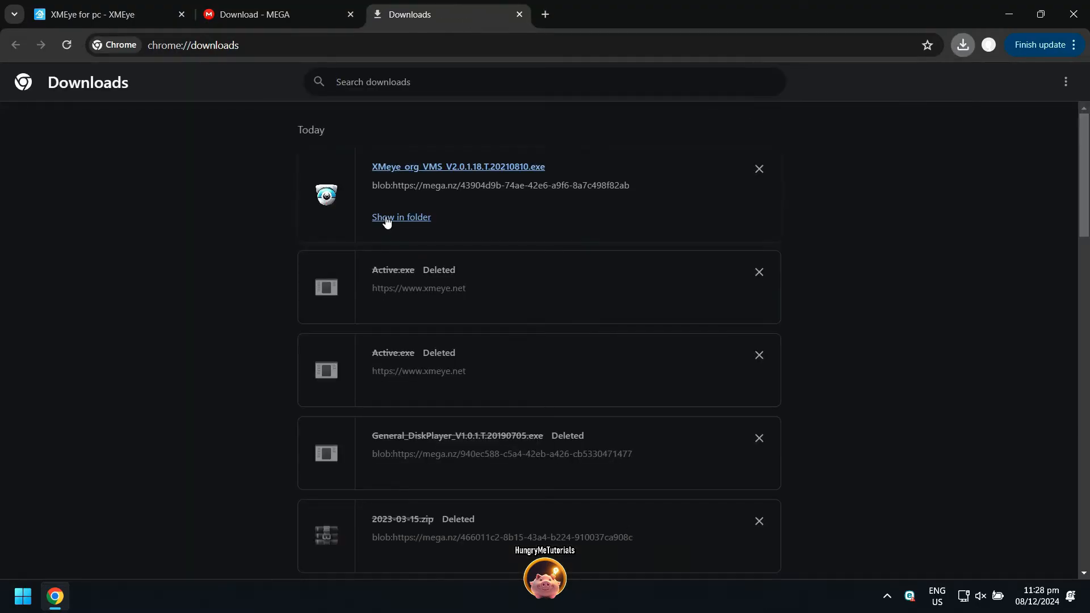
pyautogui.click(387, 217)
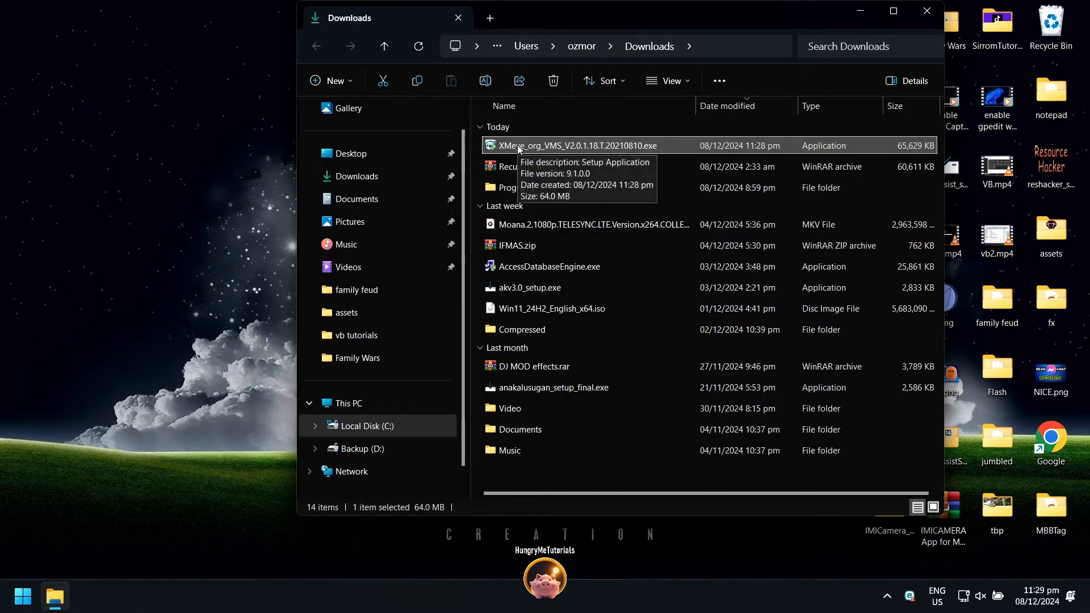
pyautogui.rightClick(520, 145)
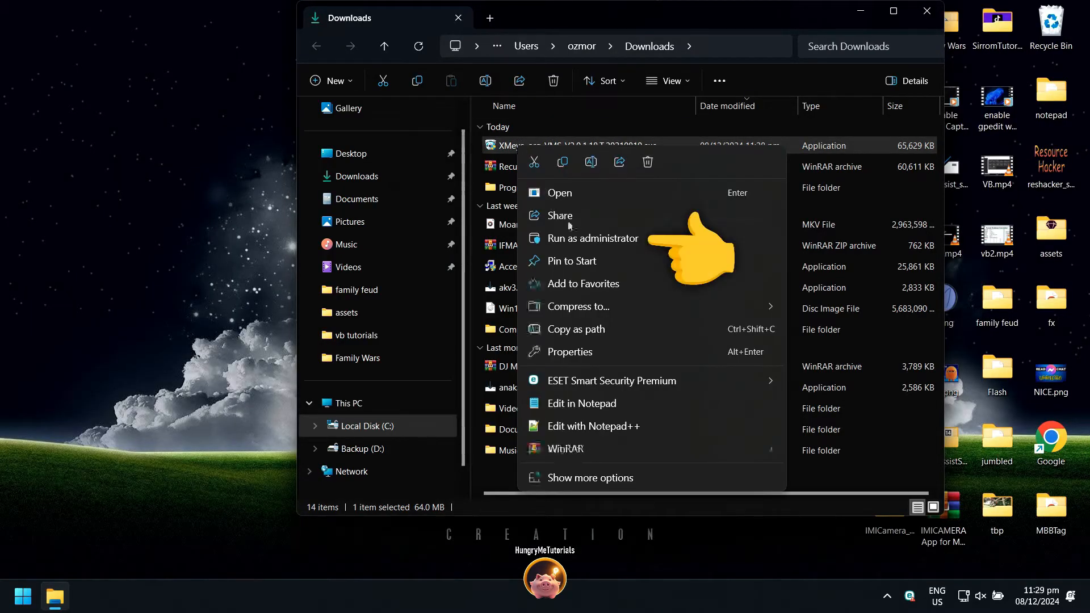
pyautogui.click(593, 238)
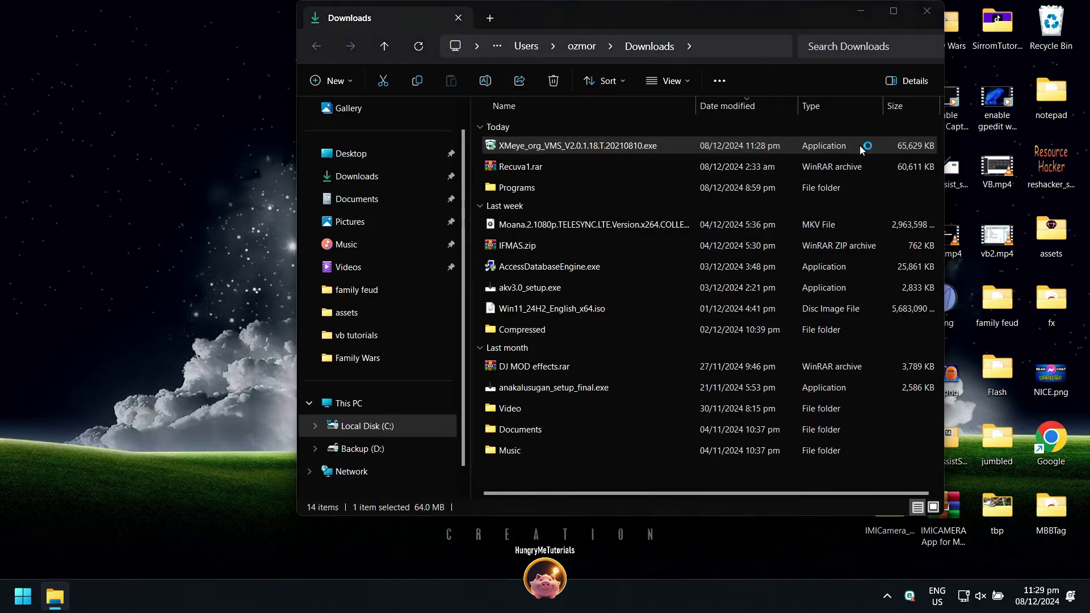
# Install VMS in English into the default C:\Program Files (x86)\VMS folder
pyautogui.click(931, 13)
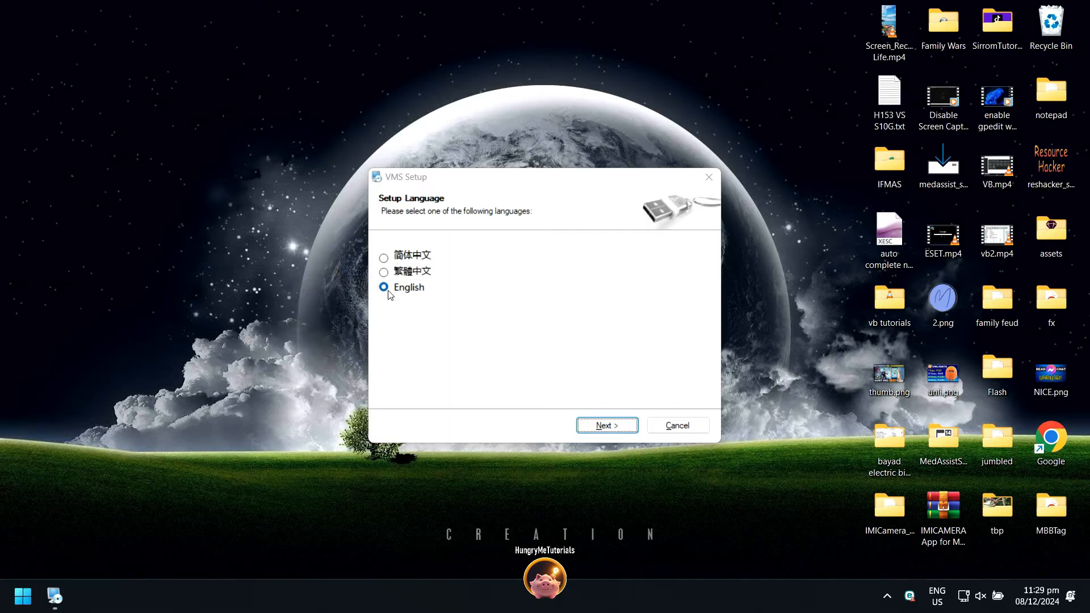
pyautogui.click(594, 431)
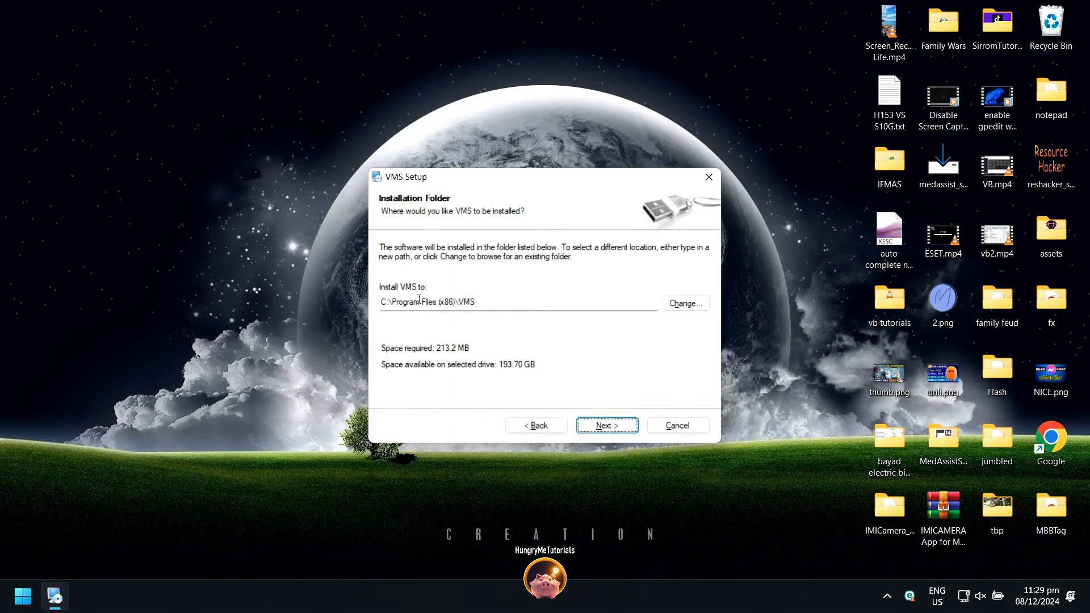
pyautogui.click(606, 425)
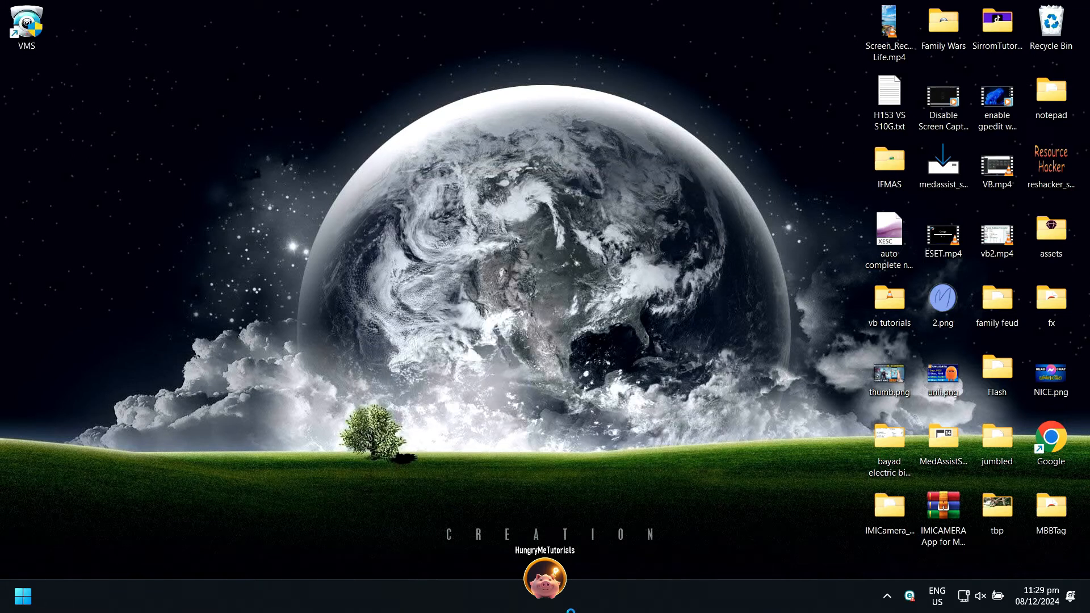
# Log in to VMS and add the discovered 192.168.1.9 camera to the Default Group
pyautogui.click(509, 368)
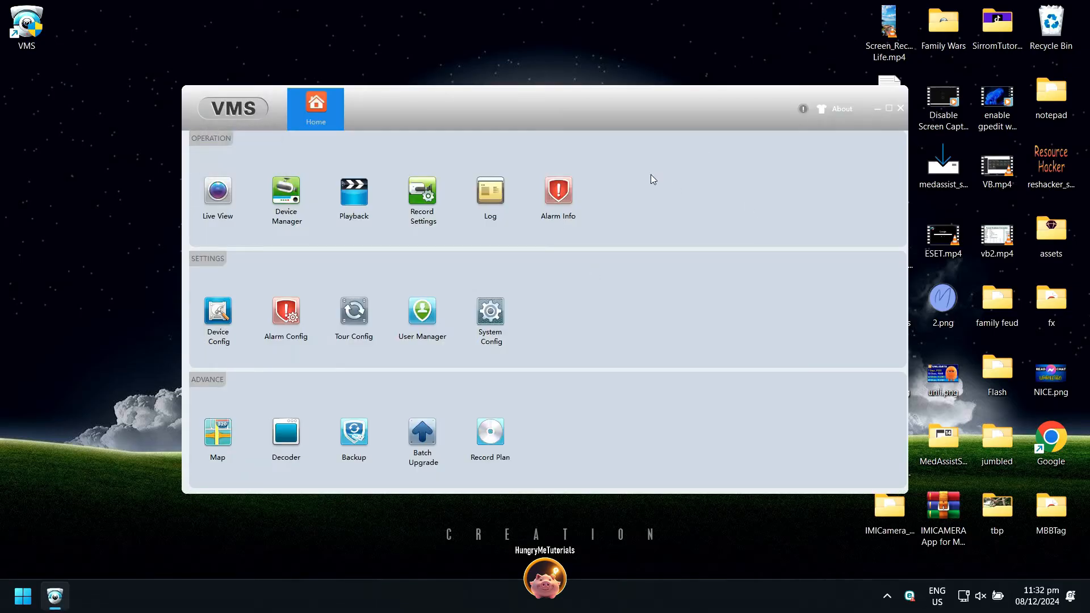
pyautogui.click(285, 194)
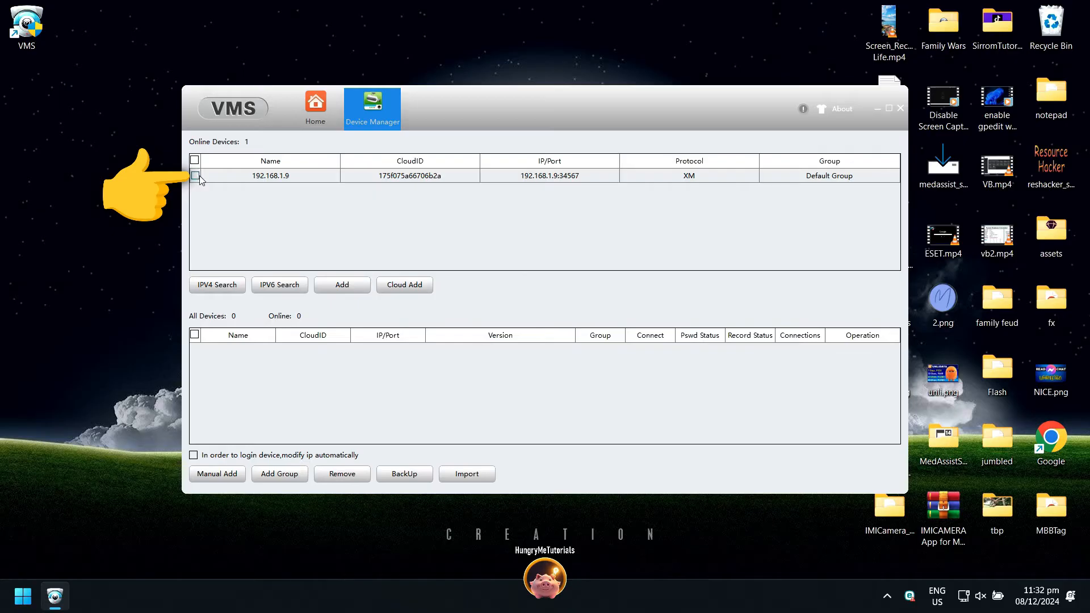
pyautogui.click(195, 177)
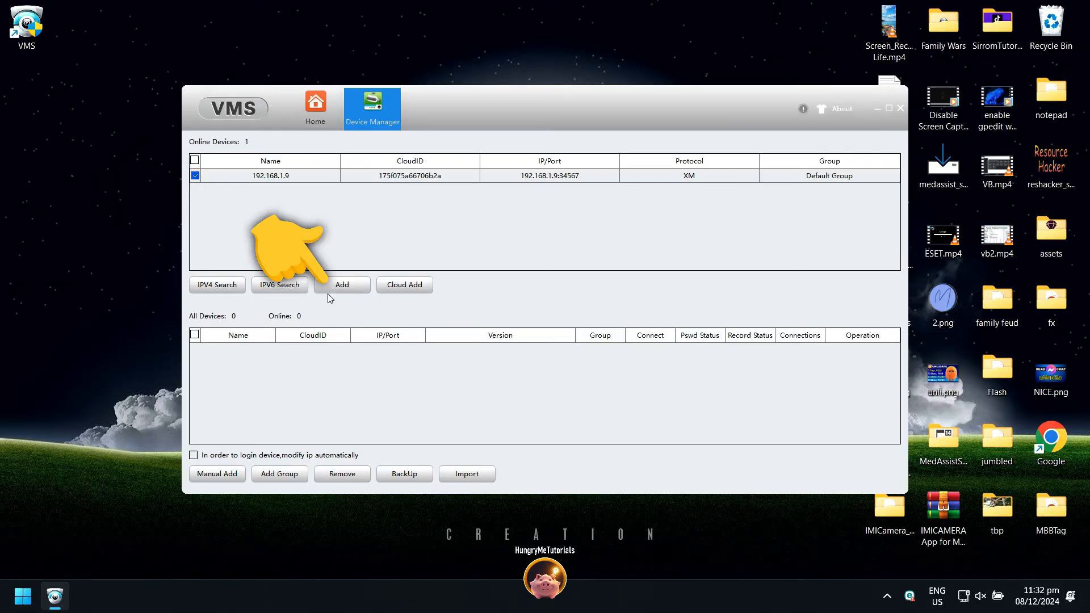
pyautogui.click(342, 284)
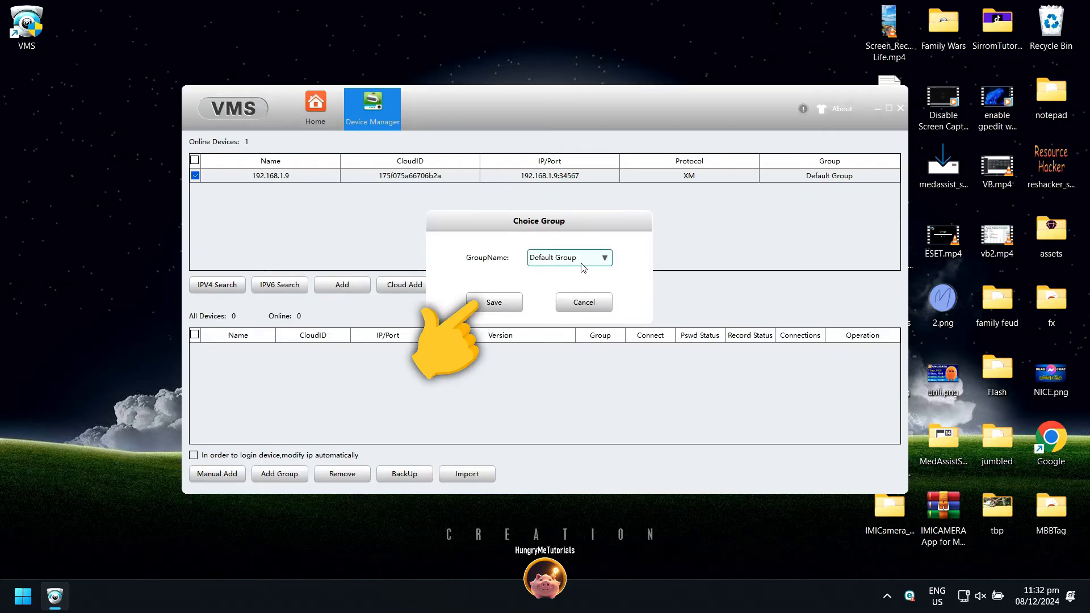
pyautogui.click(495, 303)
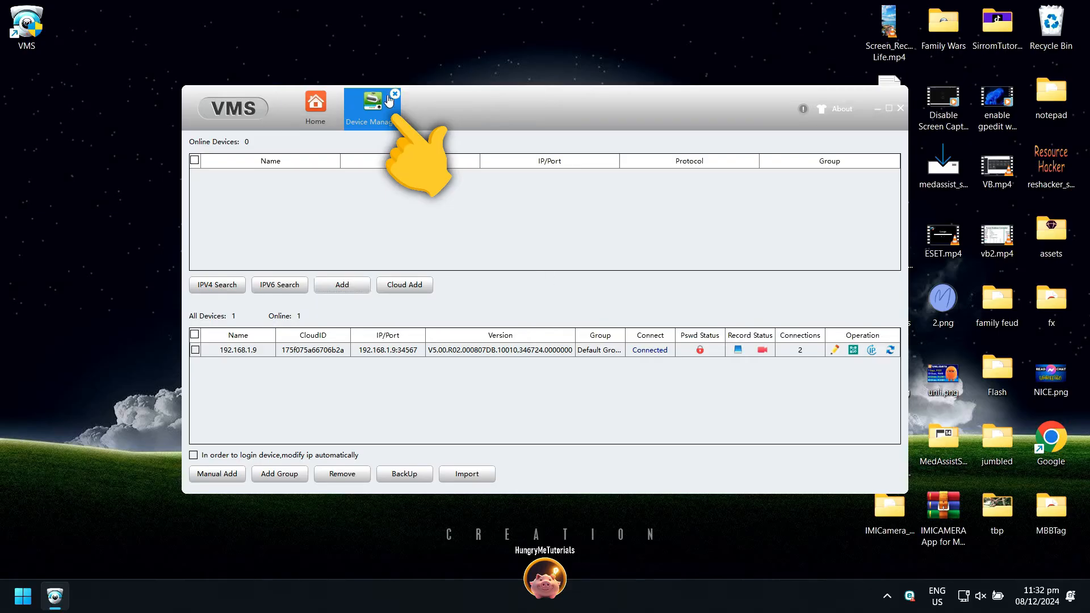
# Start the 192.168.1.9 camera's live feed in the first Live View pane
pyautogui.click(393, 97)
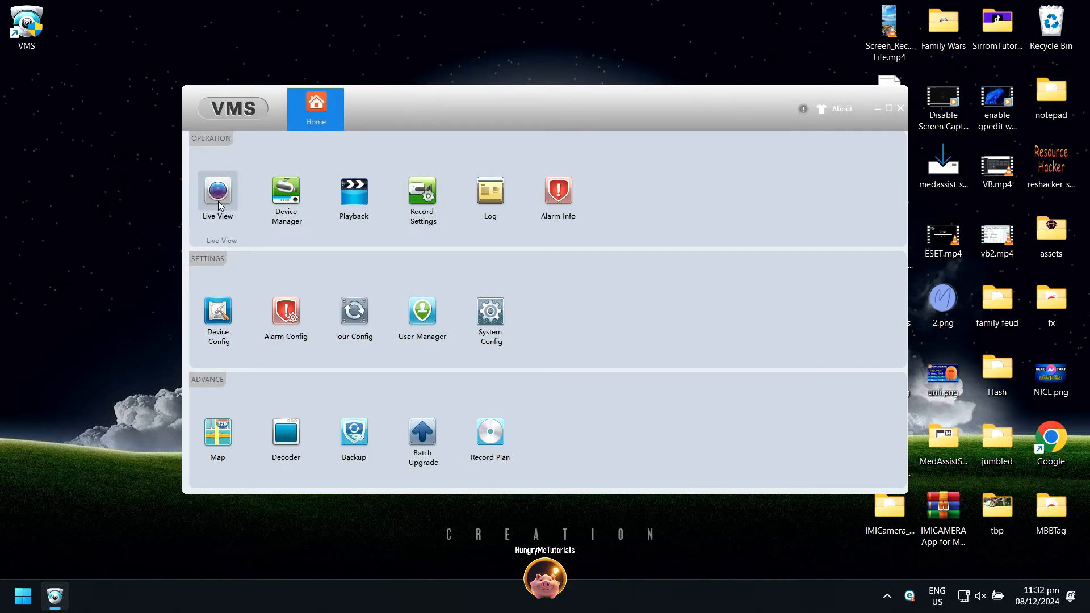
pyautogui.click(219, 204)
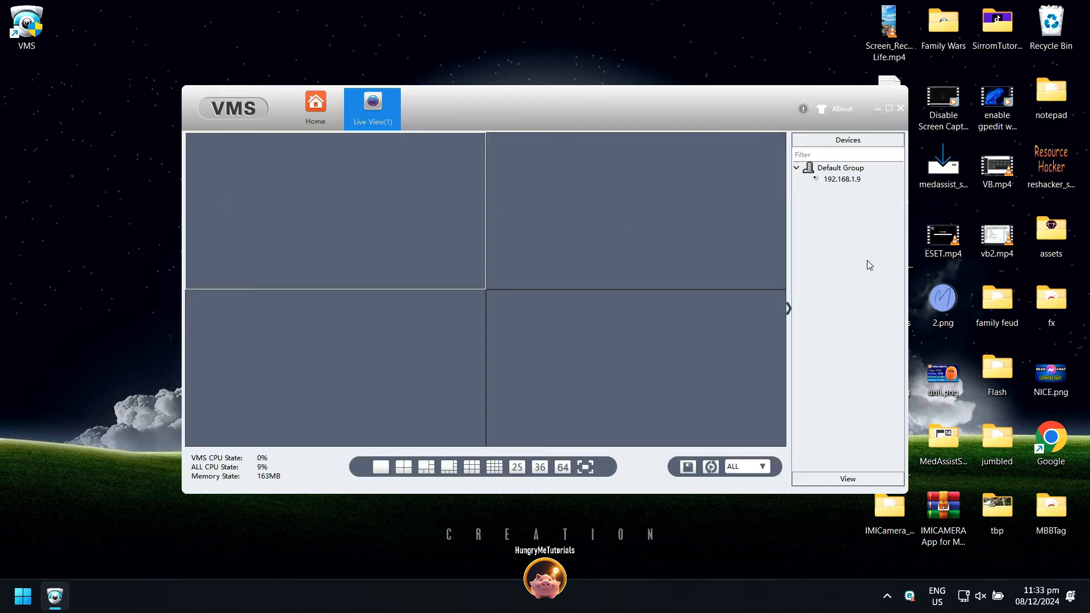
pyautogui.click(846, 180)
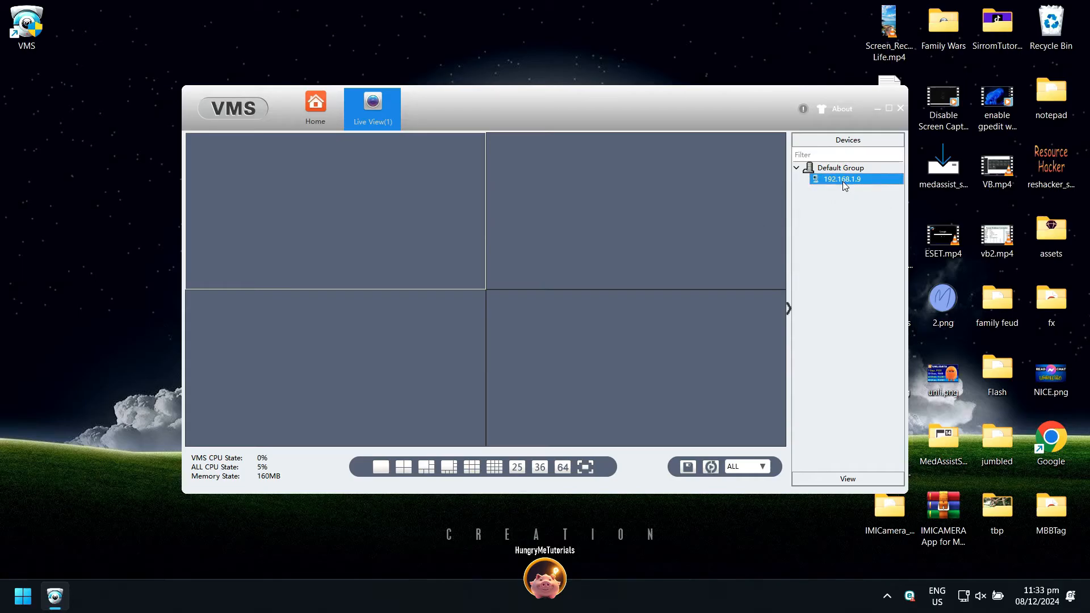
pyautogui.doubleClick(846, 180)
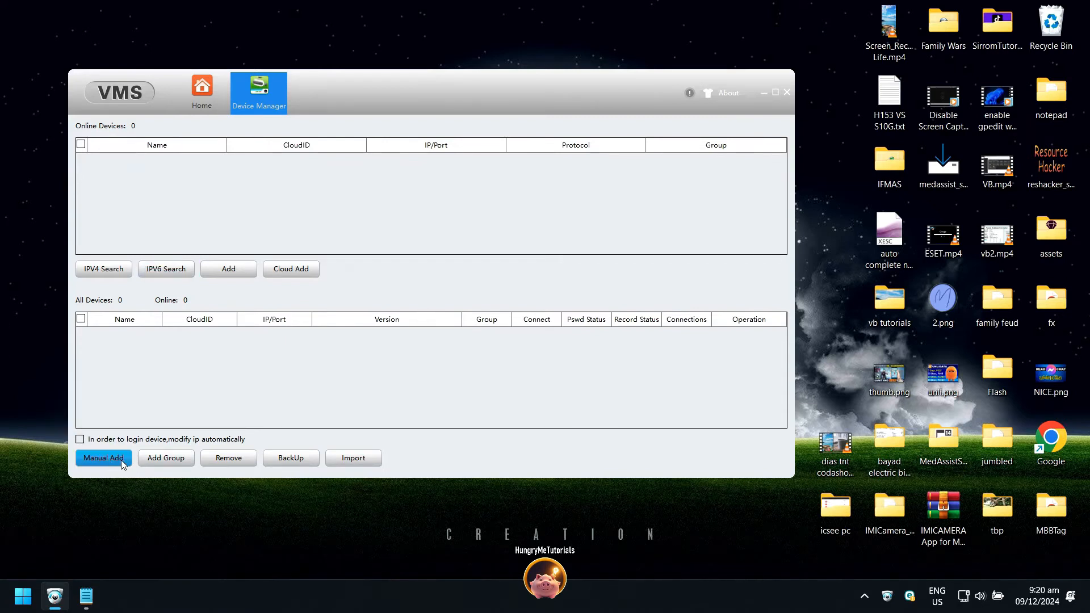
# Begin a manual device entry named ICSeeCamera in the default group
pyautogui.click(102, 461)
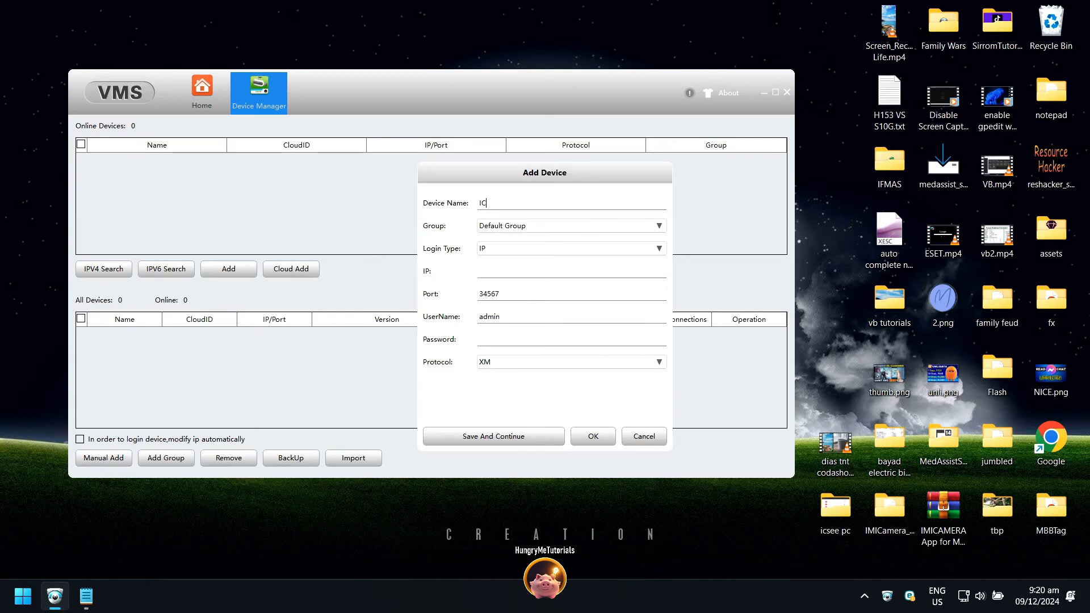
pyautogui.write('eCa')
pyautogui.write('mera')
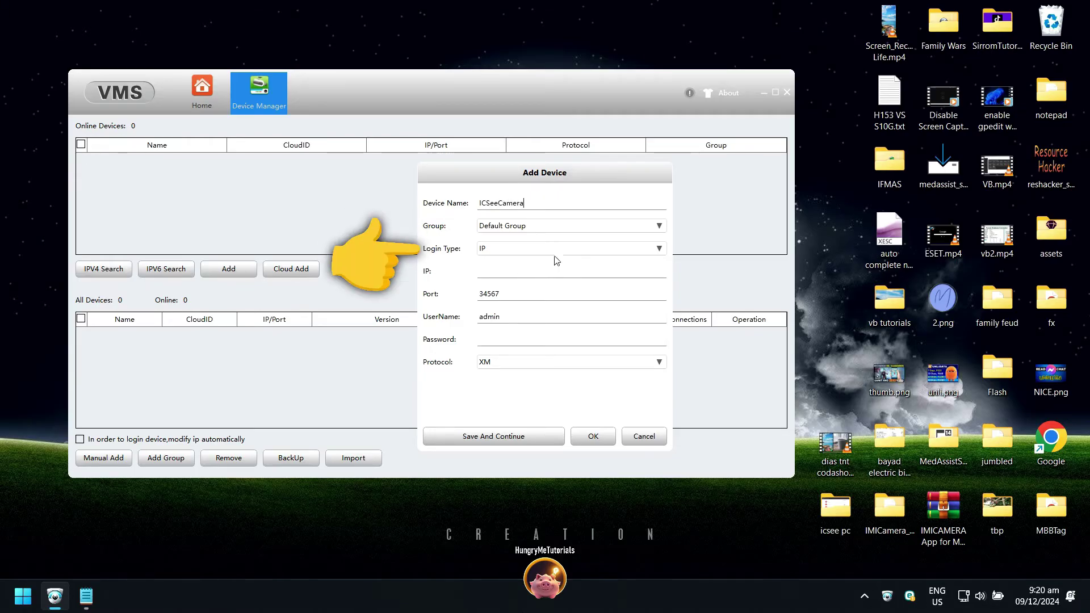
pyautogui.press('Tab')
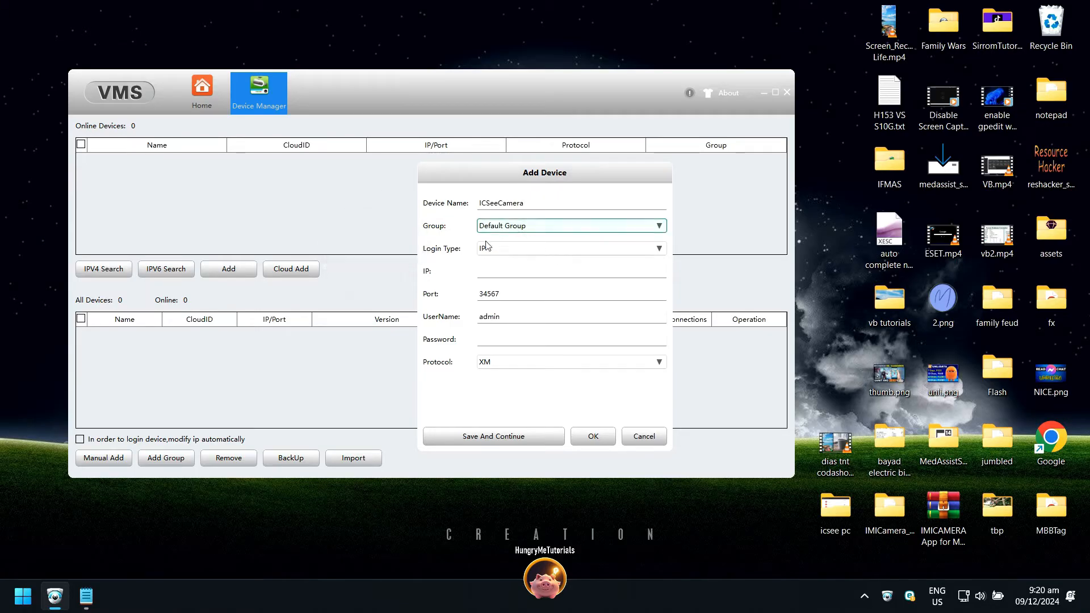
pyautogui.press('Tab')
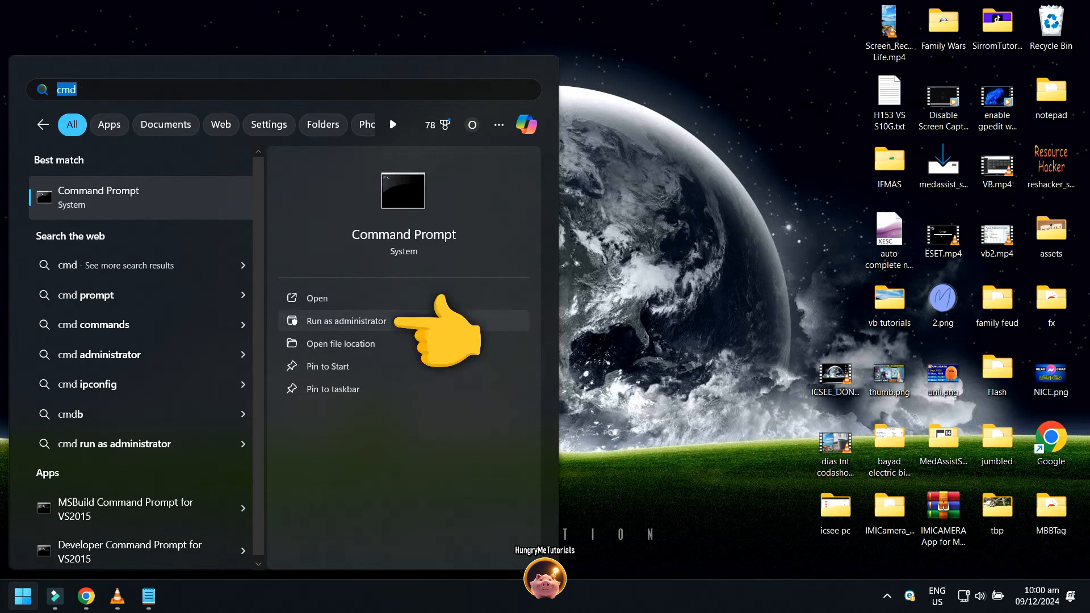
# Run ipconfig /all in an administrator Command Prompt to see the 192.168.1.1 gateway
pyautogui.click(423, 326)
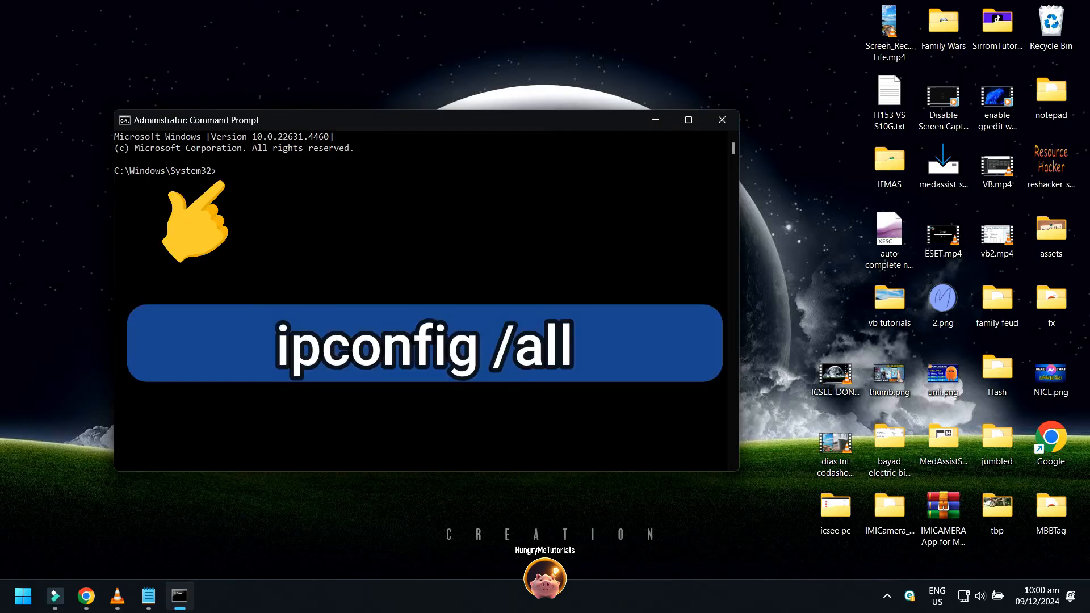
pyautogui.write('ipconfig /all')
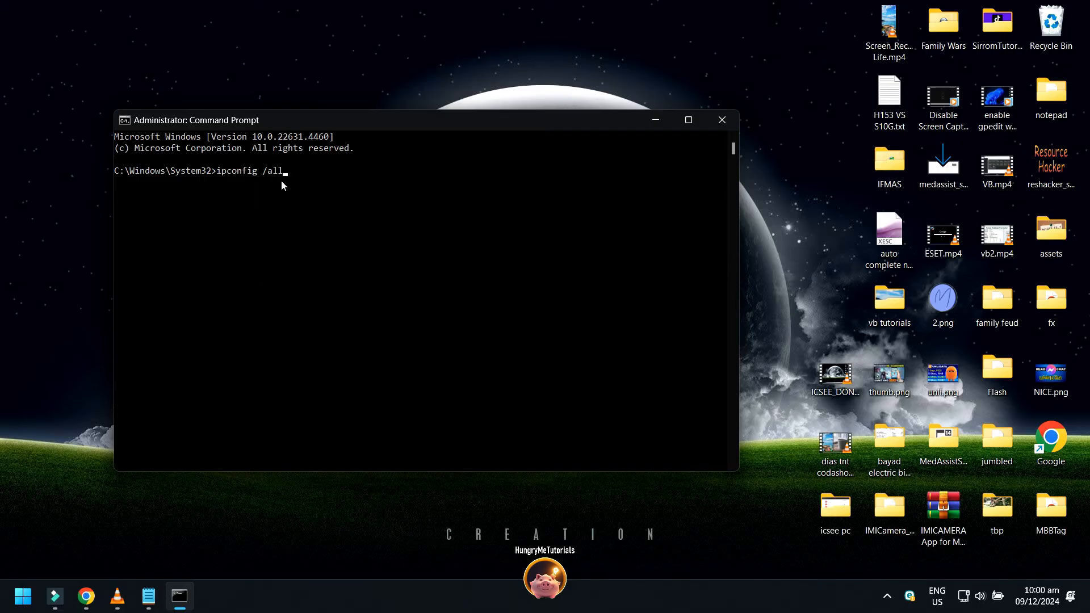
pyautogui.press('Return')
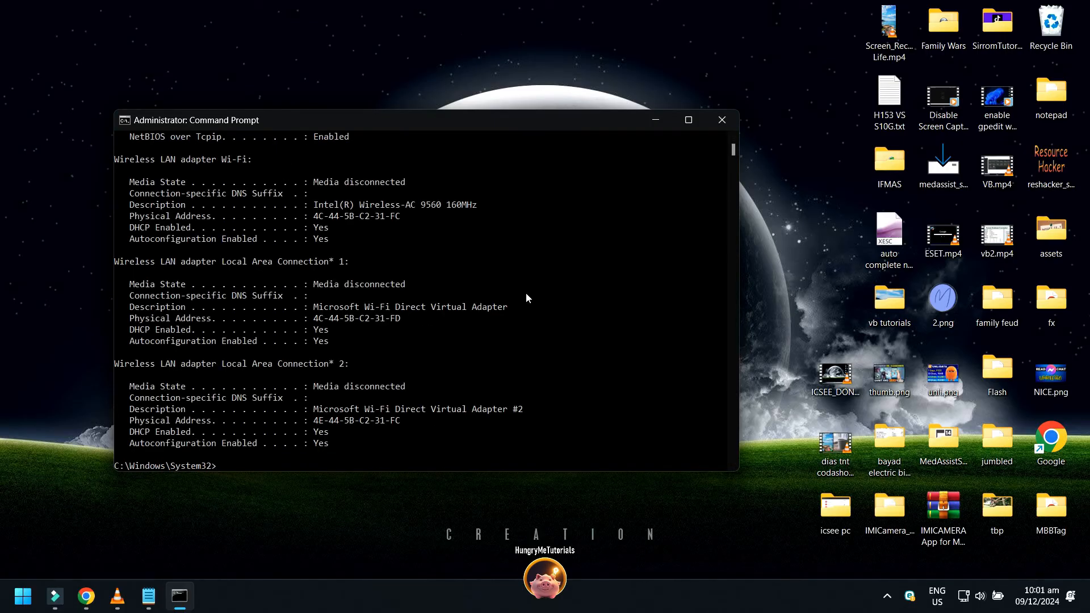
pyautogui.moveTo(733, 160); pyautogui.dragTo(734, 144)
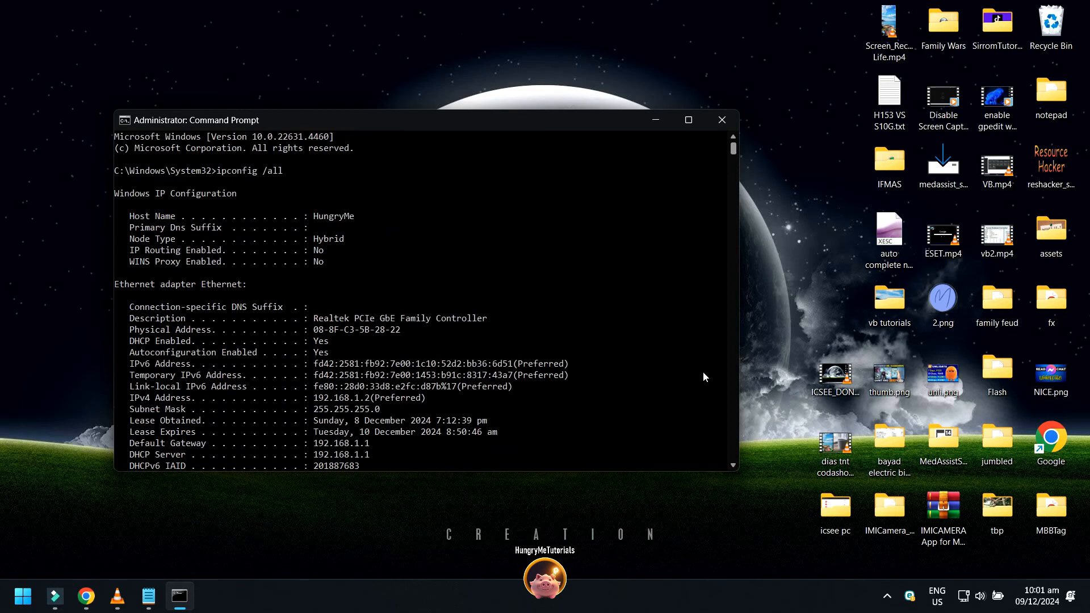
pyautogui.moveTo(733, 467); pyautogui.dragTo(732, 467)
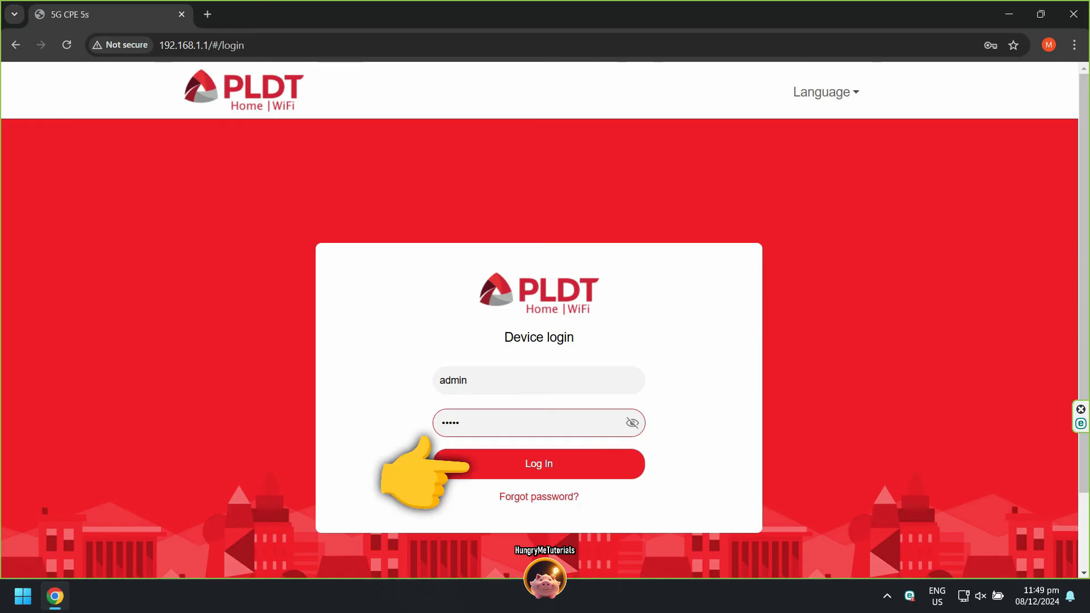
# Log in to the PLDT router dashboard to find the camera at 192.168.1.9
pyautogui.click(539, 463)
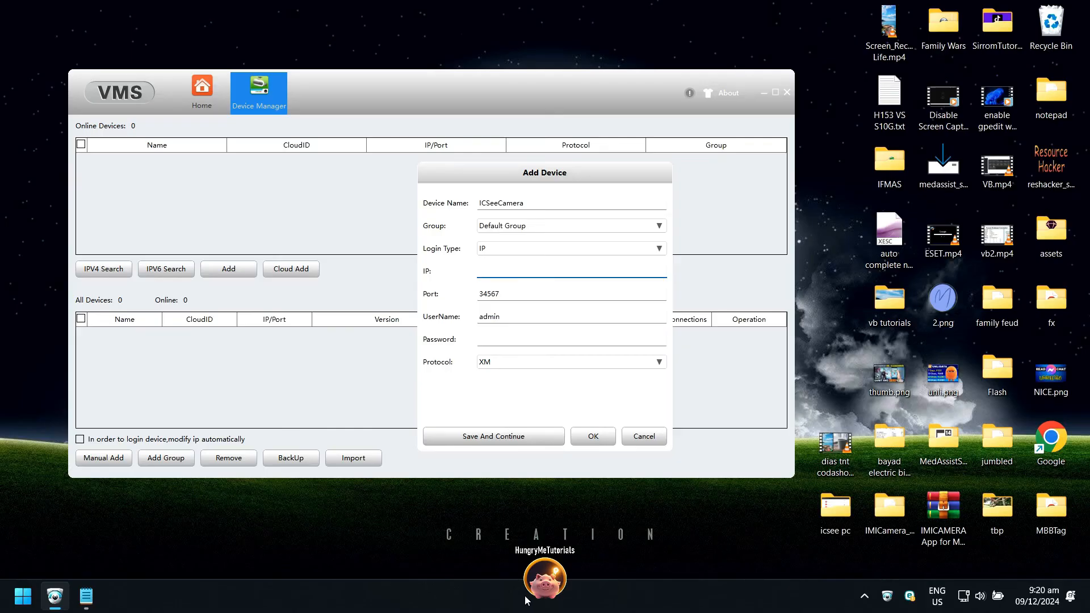
pyautogui.write('2.')
pyautogui.write('1')
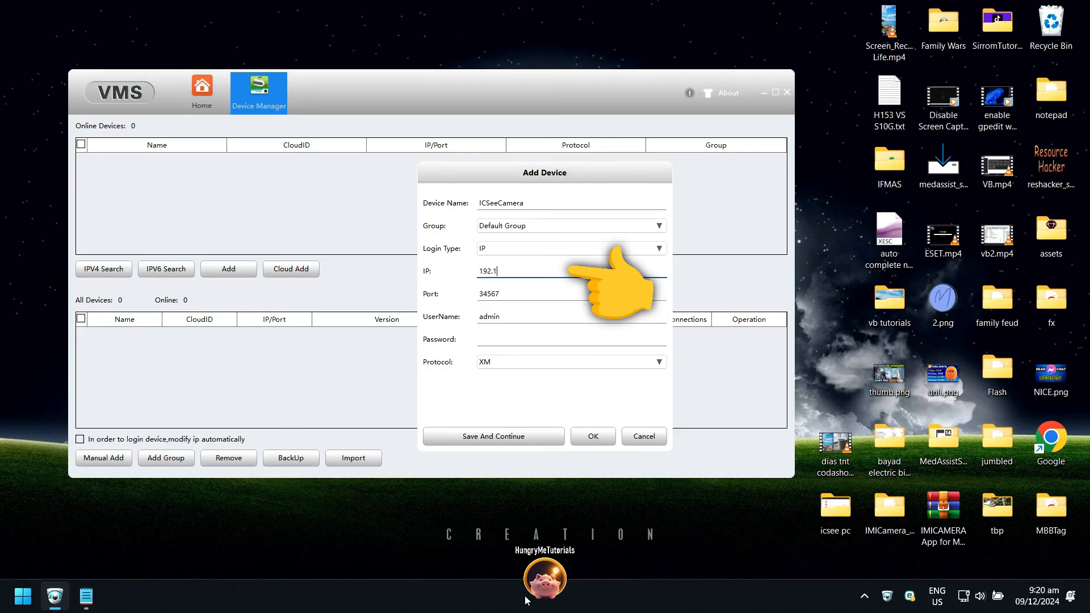
pyautogui.write('68.1.')
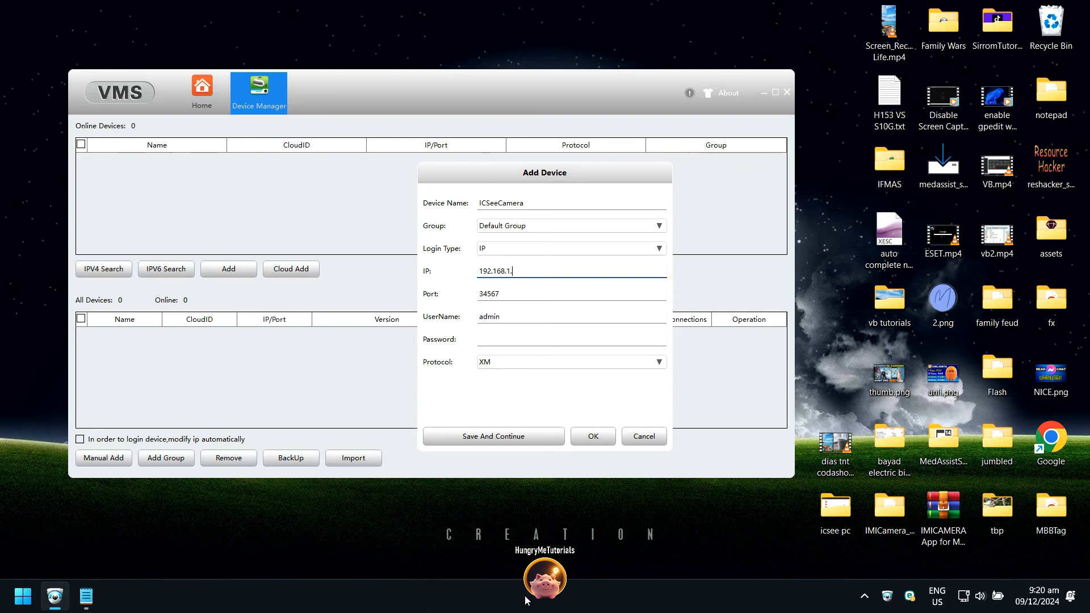
pyautogui.write('9')
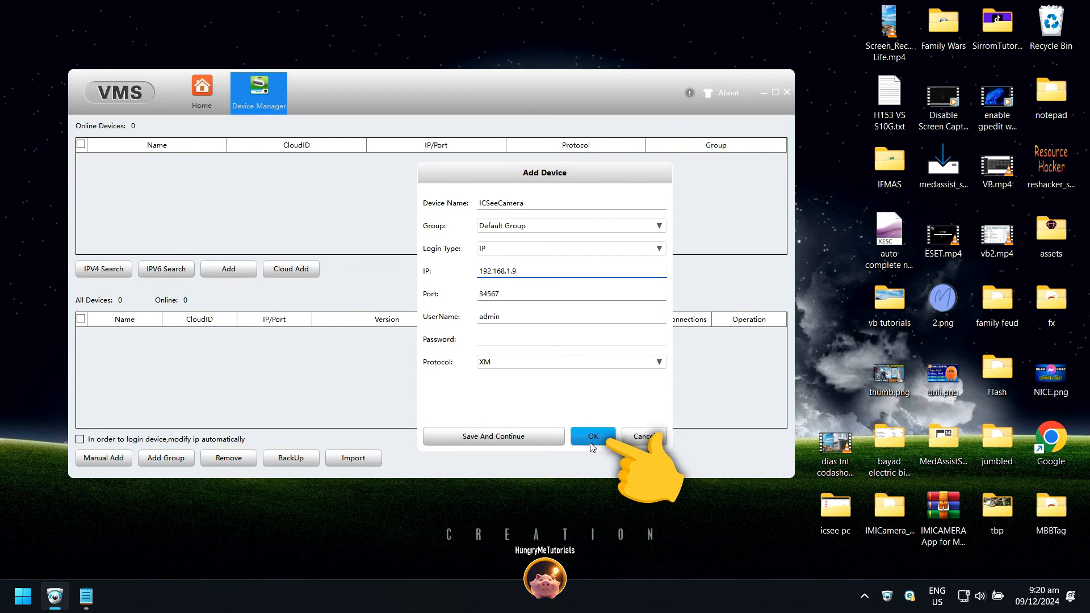
# Confirm adding ICSeeCamera at 192.168.1.9 port 34567 as a connected device
pyautogui.click(593, 437)
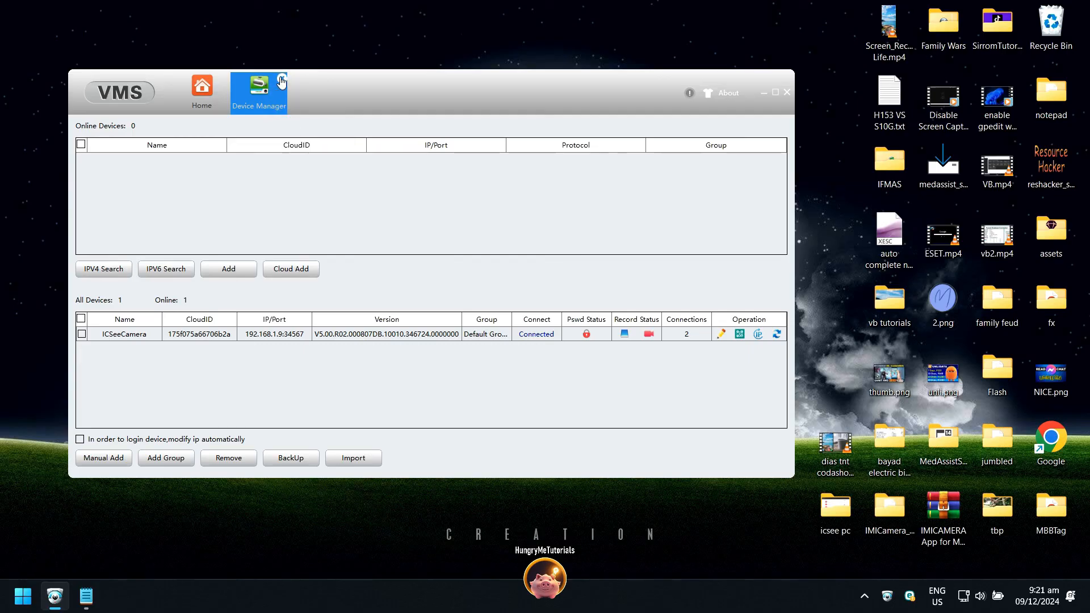
# Start ICSeeCamera's live stream in a Live View pane, showing channel CAM01
pyautogui.click(281, 82)
pyautogui.doubleClick(112, 182)
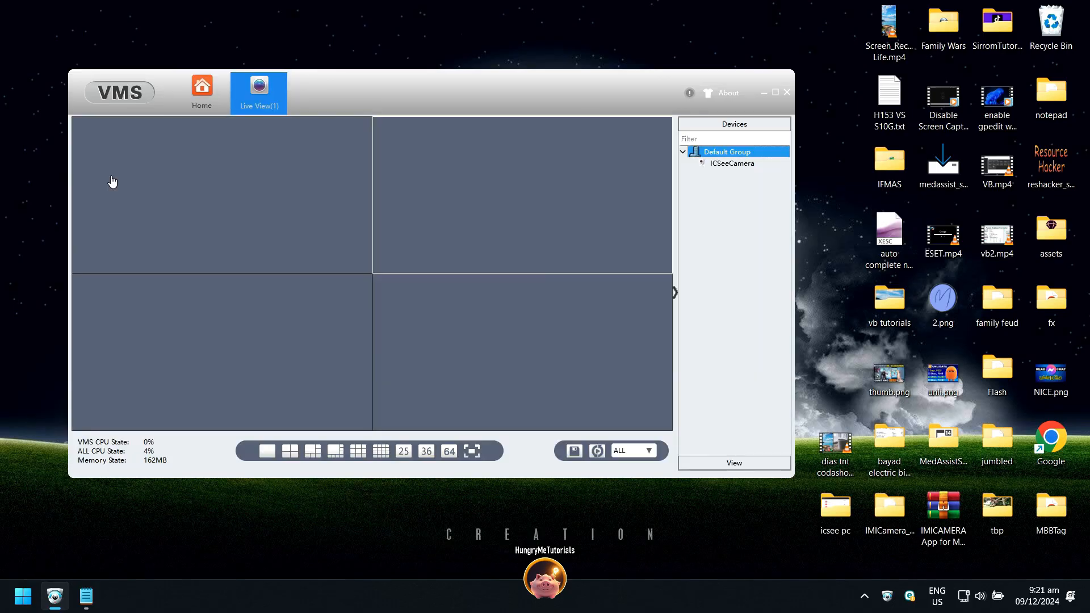
pyautogui.click(740, 164)
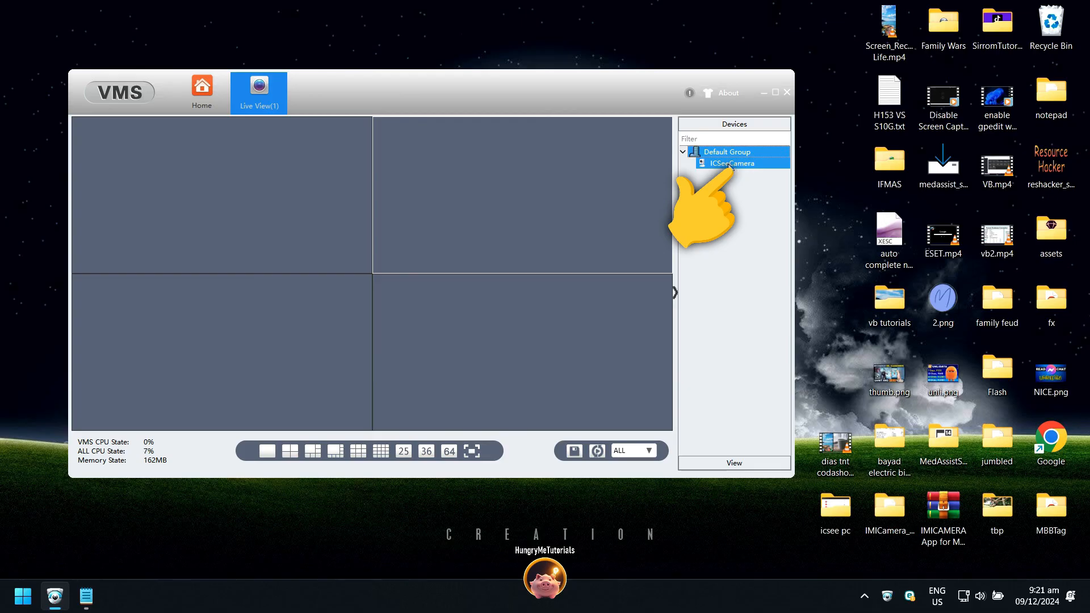
pyautogui.doubleClick(731, 163)
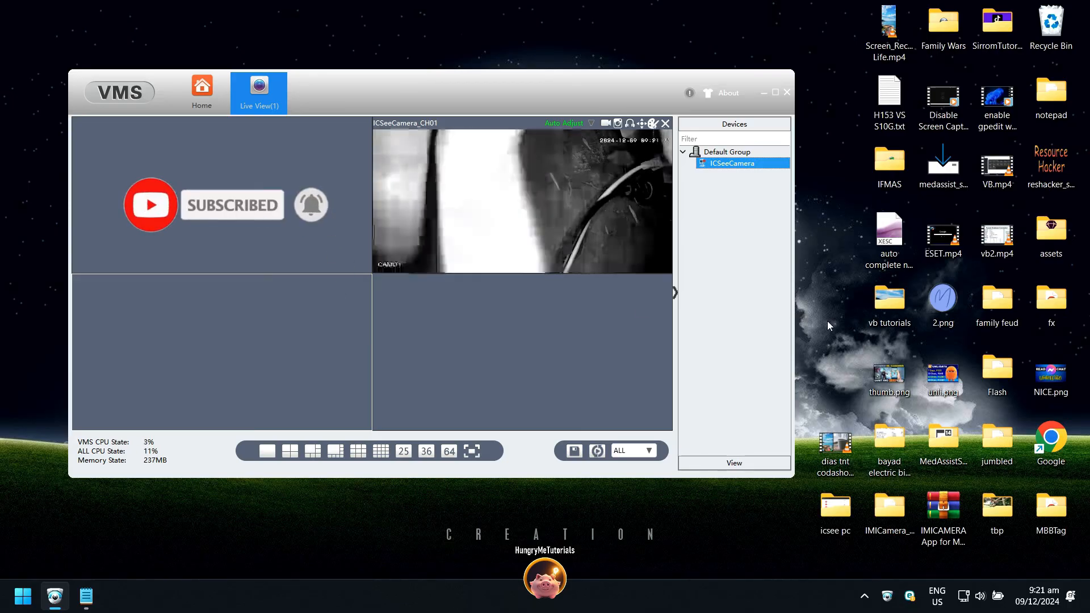
pyautogui.click(864, 595)
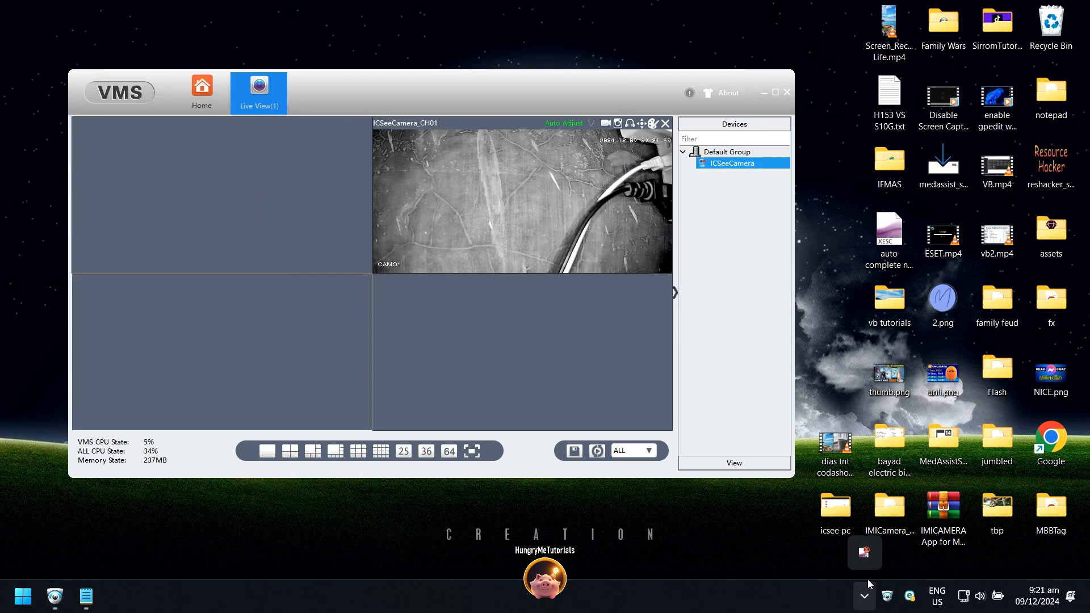